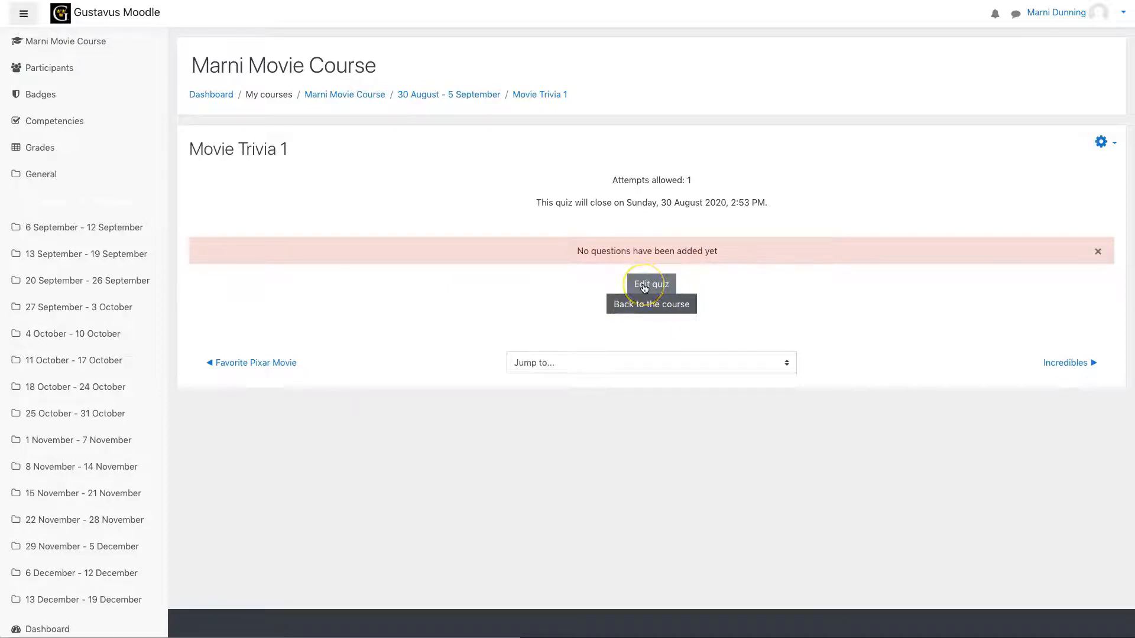
# Step: Open the Movie Trivia 1 quiz for editing its questions
pyautogui.click(645, 288)
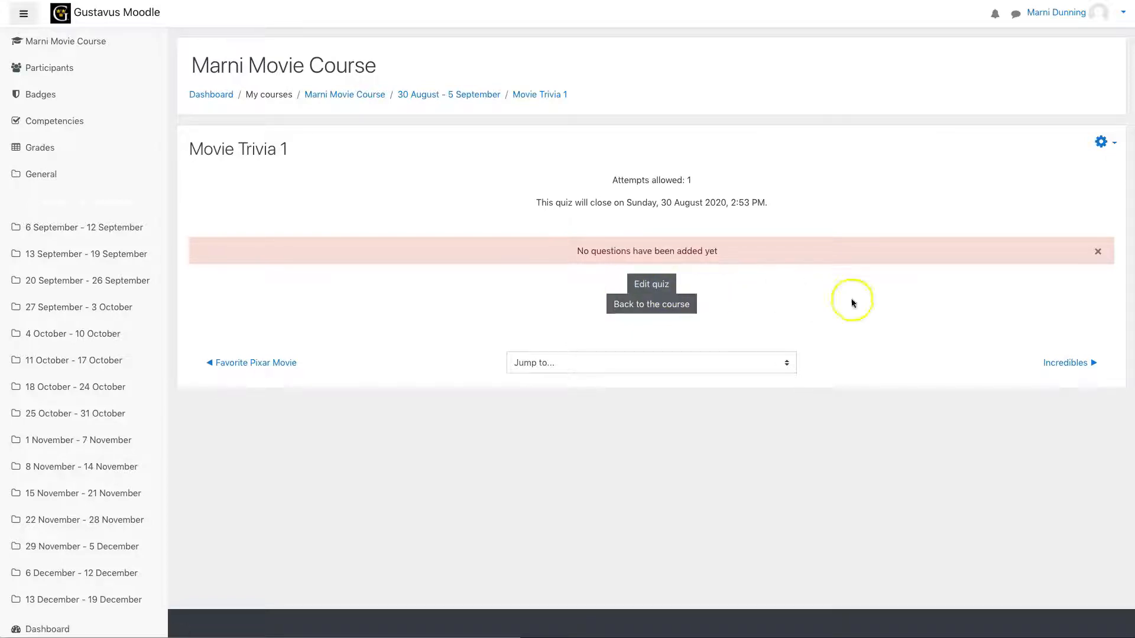
pyautogui.click(1110, 146)
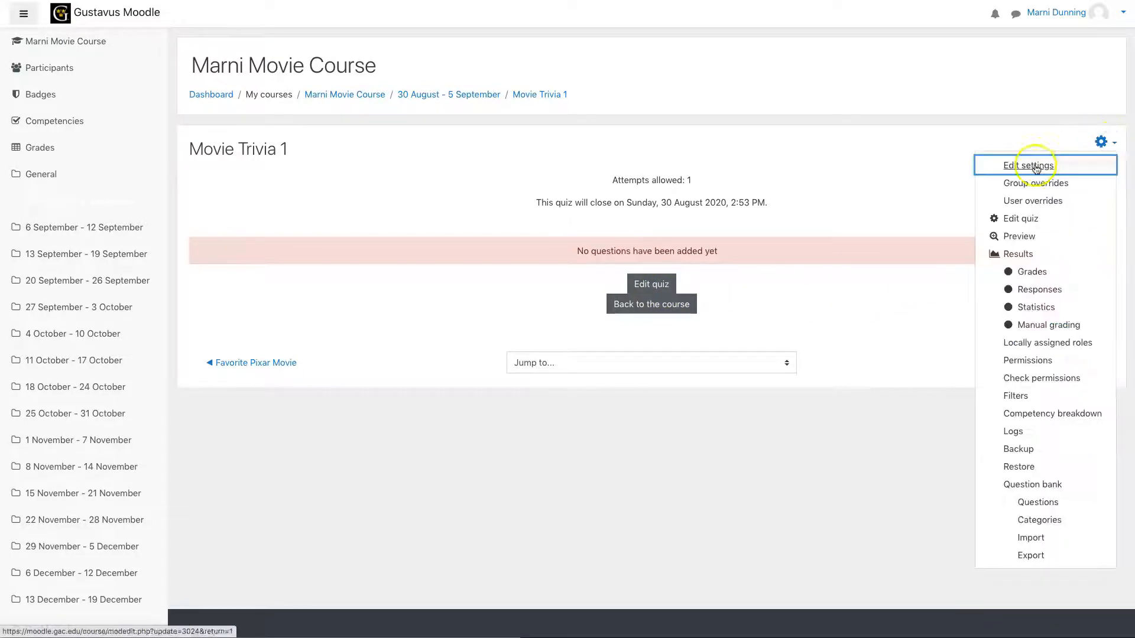
pyautogui.click(1021, 220)
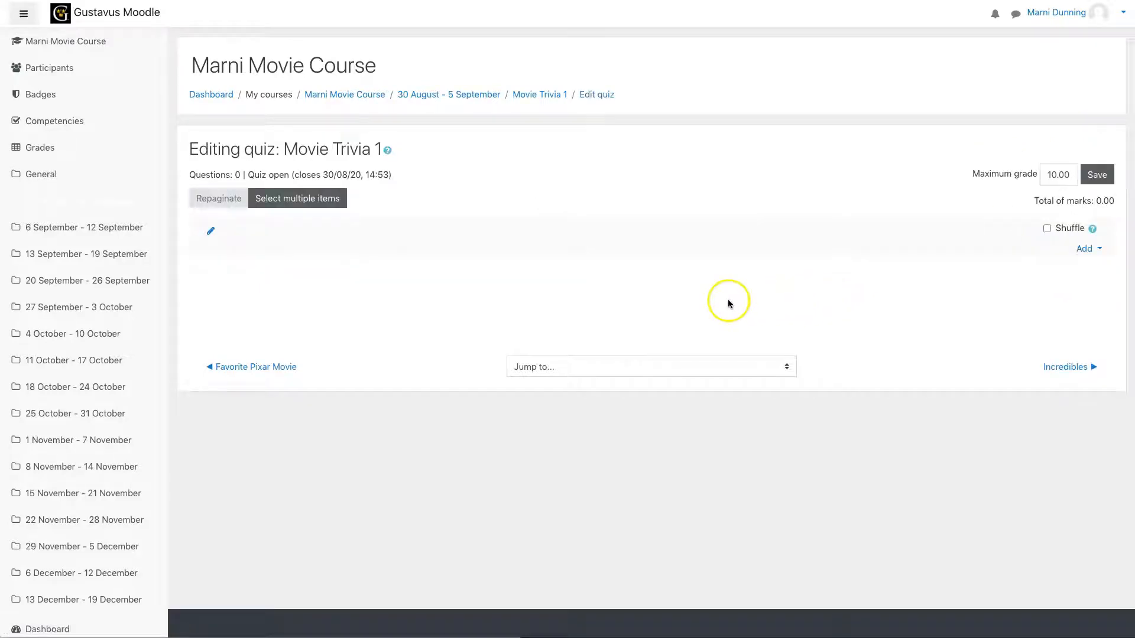
# Step: Add a new question of the Multiple choice type to the quiz
pyautogui.click(1089, 254)
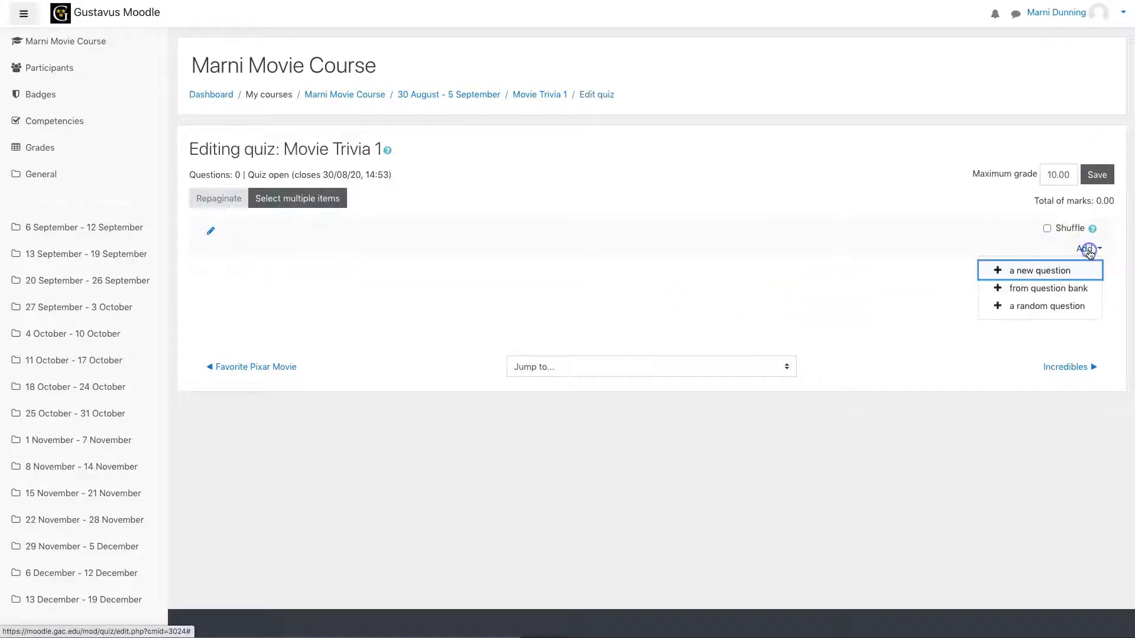
pyautogui.click(1022, 273)
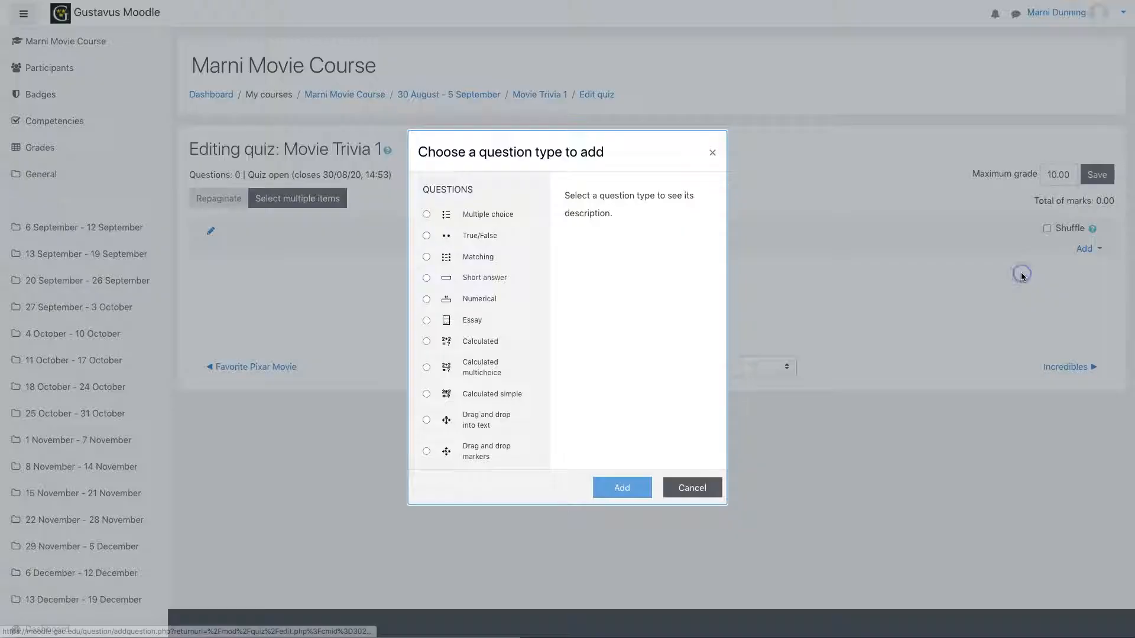
pyautogui.scroll(-3, 440, 231)
pyautogui.scroll(4, 439, 229)
pyautogui.click(426, 214)
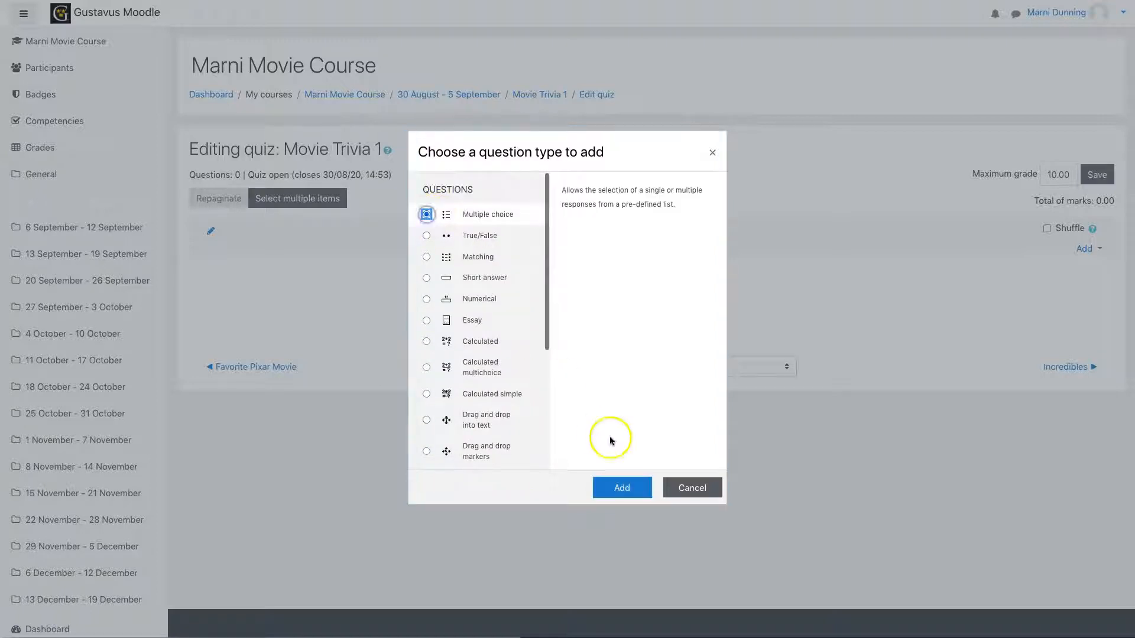
pyautogui.click(622, 488)
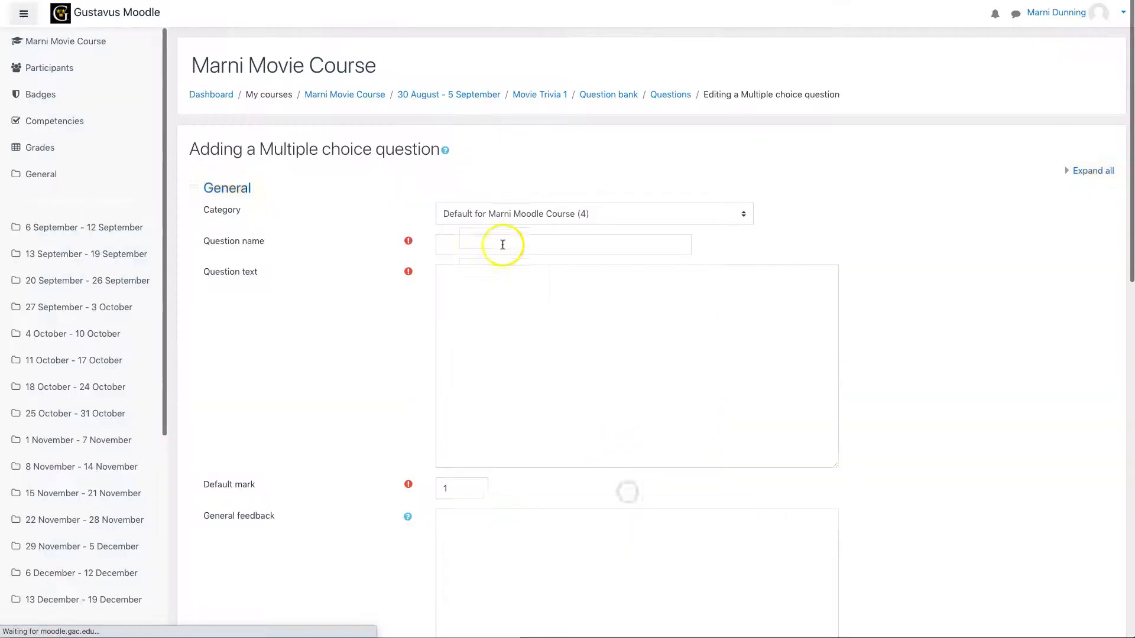
# Step: Enter "What animal attacks Nemo's neighborhood at the beginning of the film?" as both the question name and the question text
pyautogui.click(467, 246)
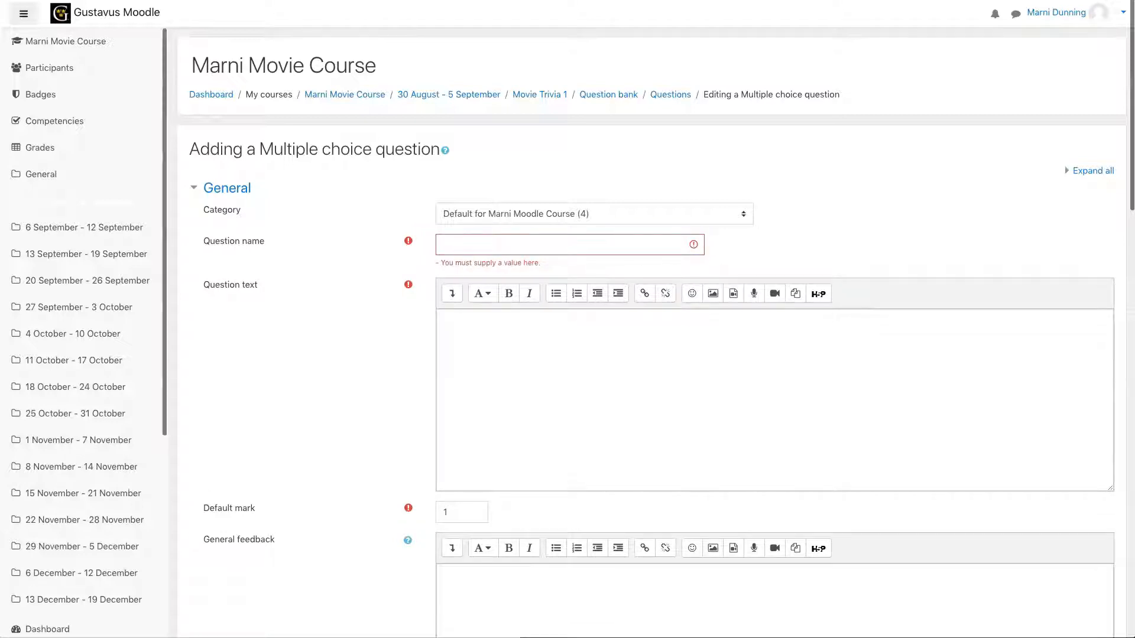
pyautogui.click(442, 244)
pyautogui.hotkey('ctrl', 'v')
pyautogui.click(484, 325)
pyautogui.write('What animal attacks Nemo’s neighborhood at the beginning of the film?')
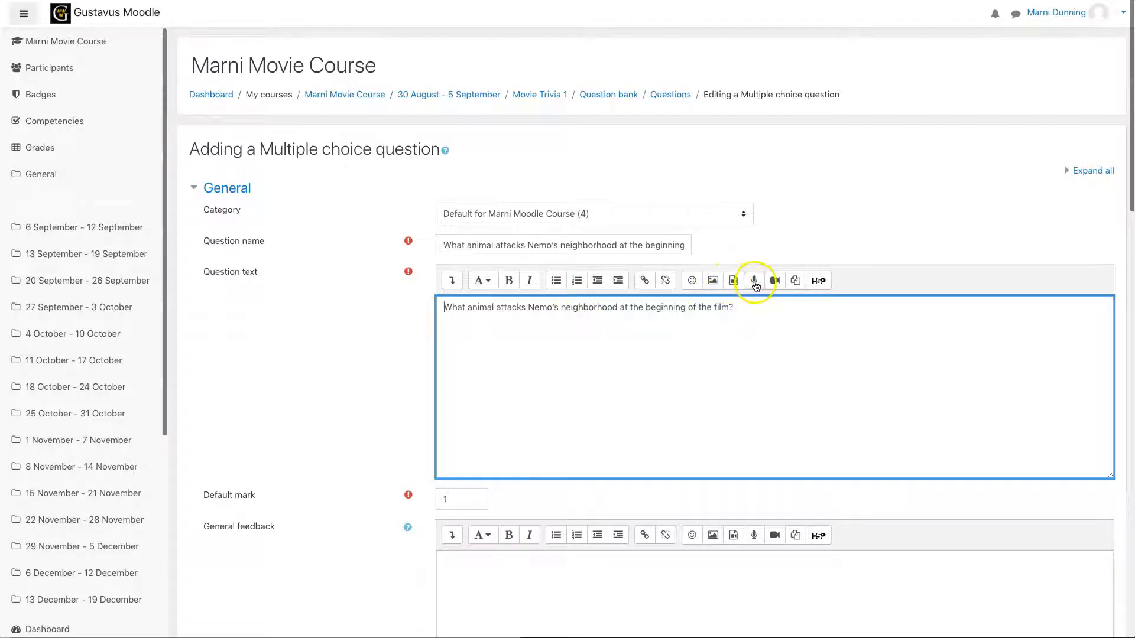
pyautogui.scroll(-2, 686, 430)
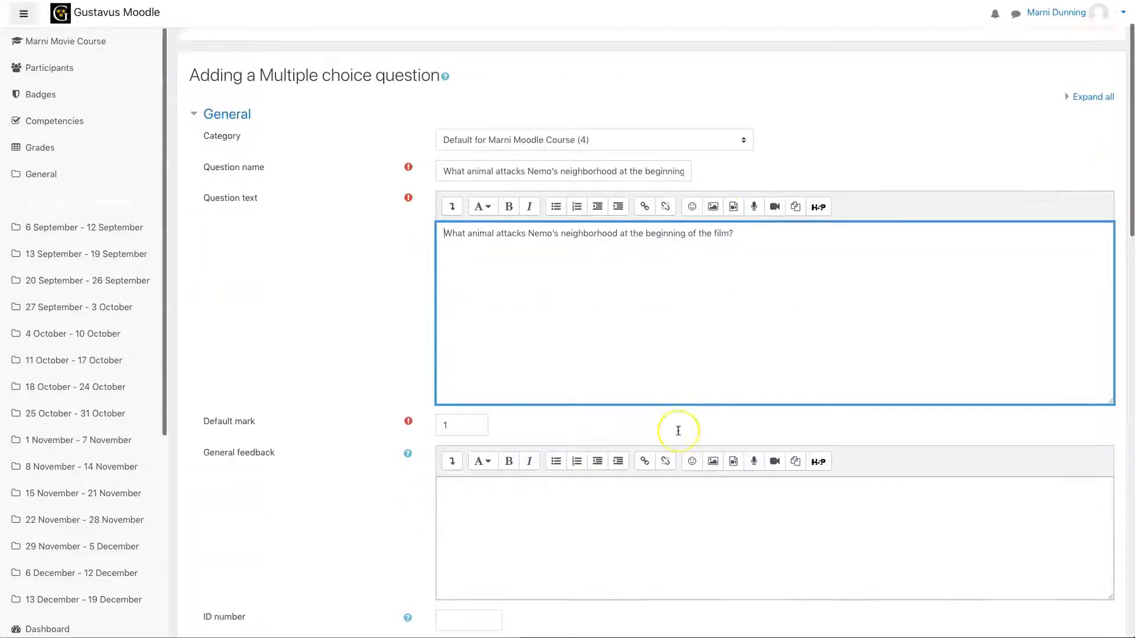
pyautogui.scroll(-1, 677, 431)
pyautogui.moveTo(467, 294); pyautogui.dragTo(426, 297)
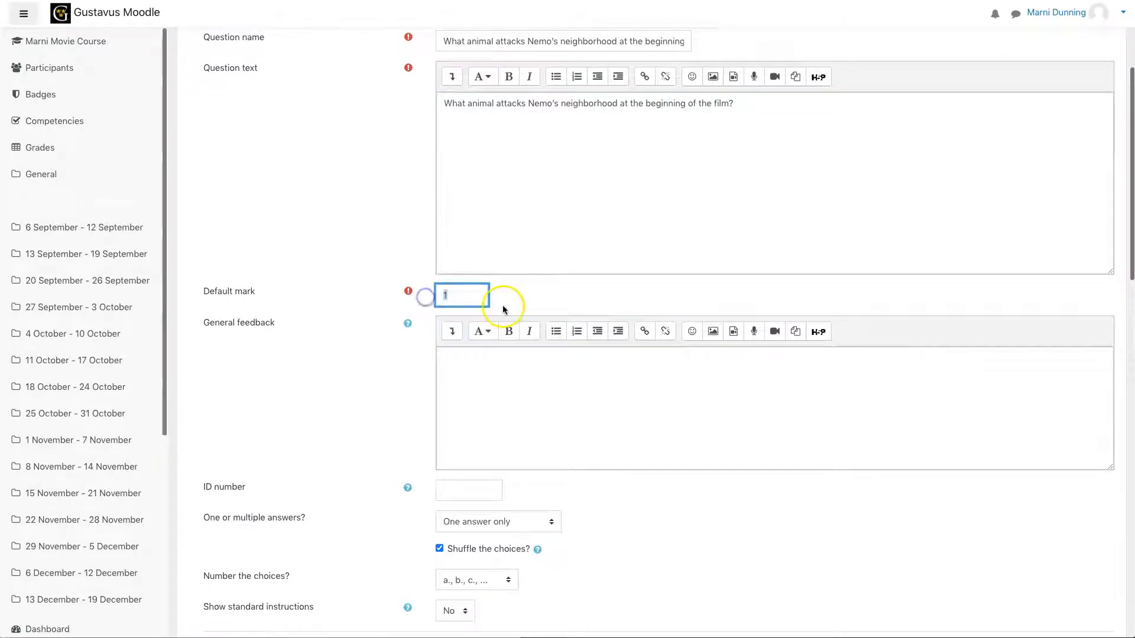
pyautogui.click(504, 410)
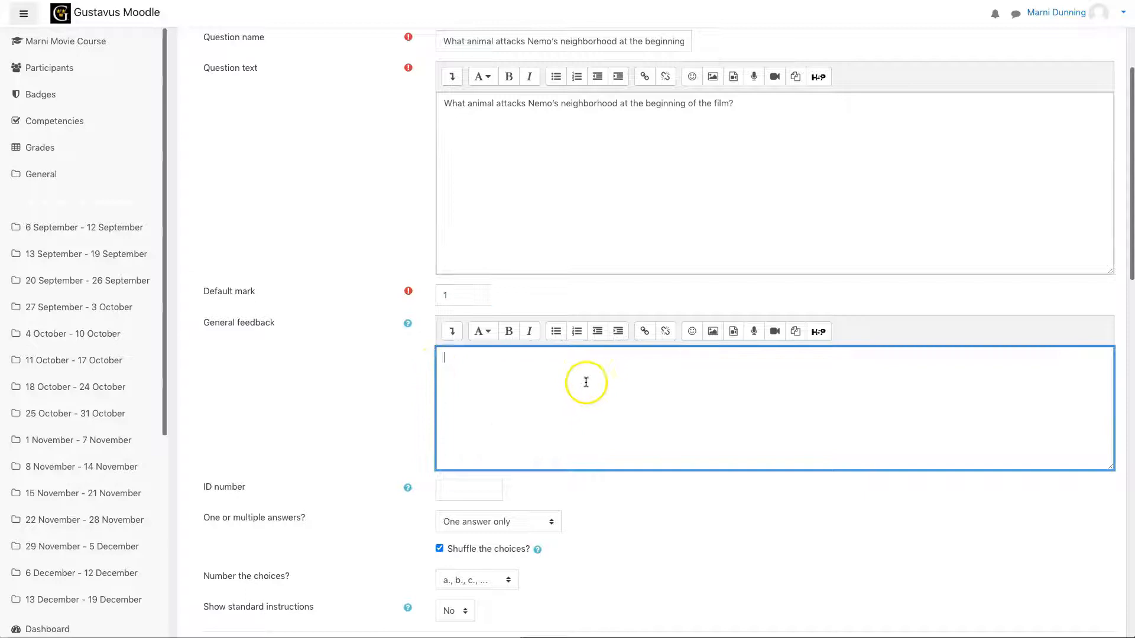
pyautogui.click(502, 402)
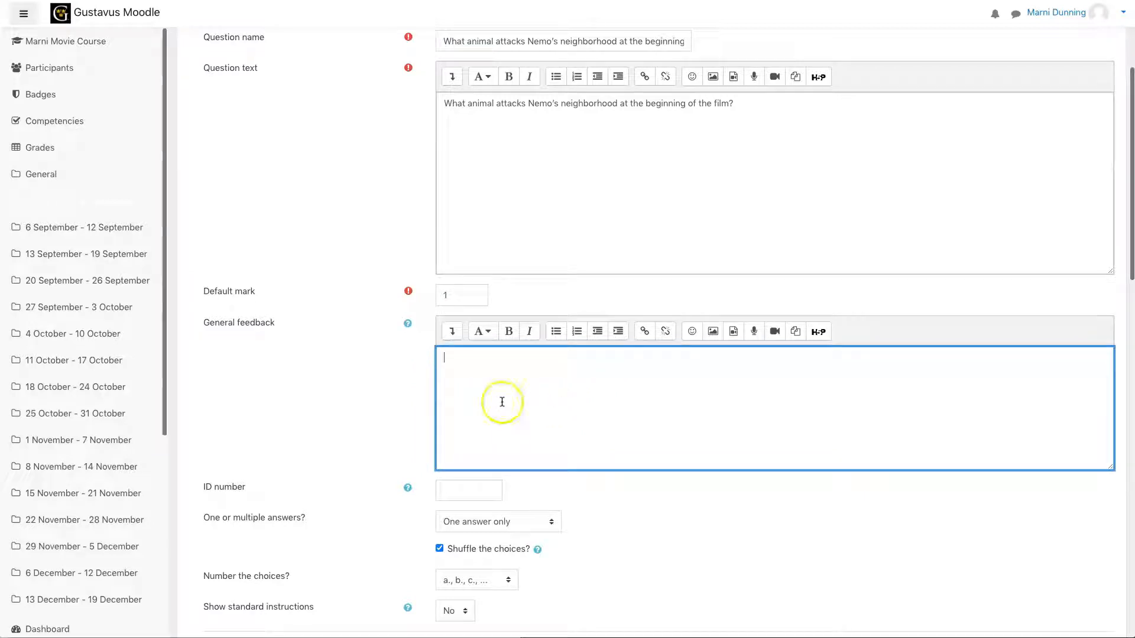
# Step: Keep the question at one answer only with shuffled choices, and set the choice numbering to A., B., C
pyautogui.scroll(-4, 503, 408)
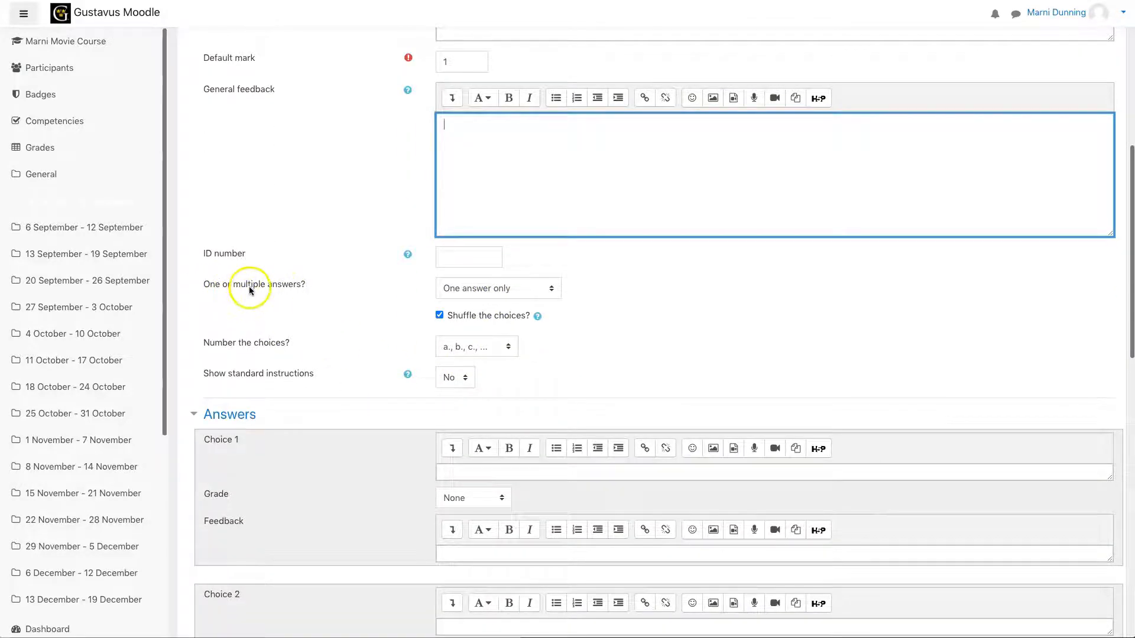
pyautogui.click(476, 289)
pyautogui.click(472, 290)
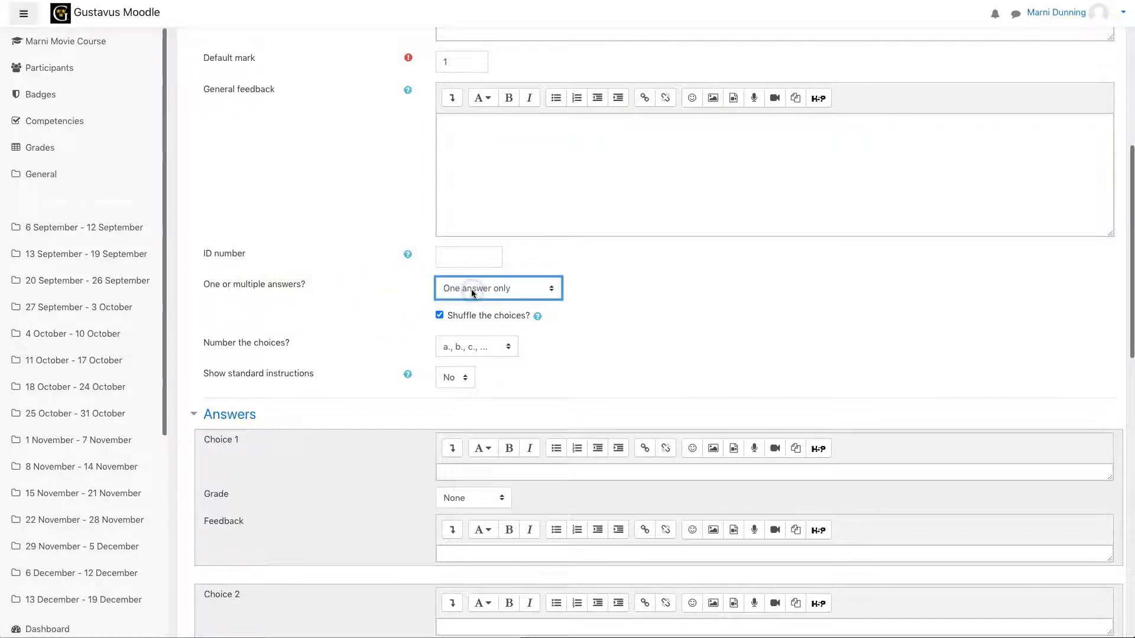
pyautogui.click(439, 317)
pyautogui.click(438, 317)
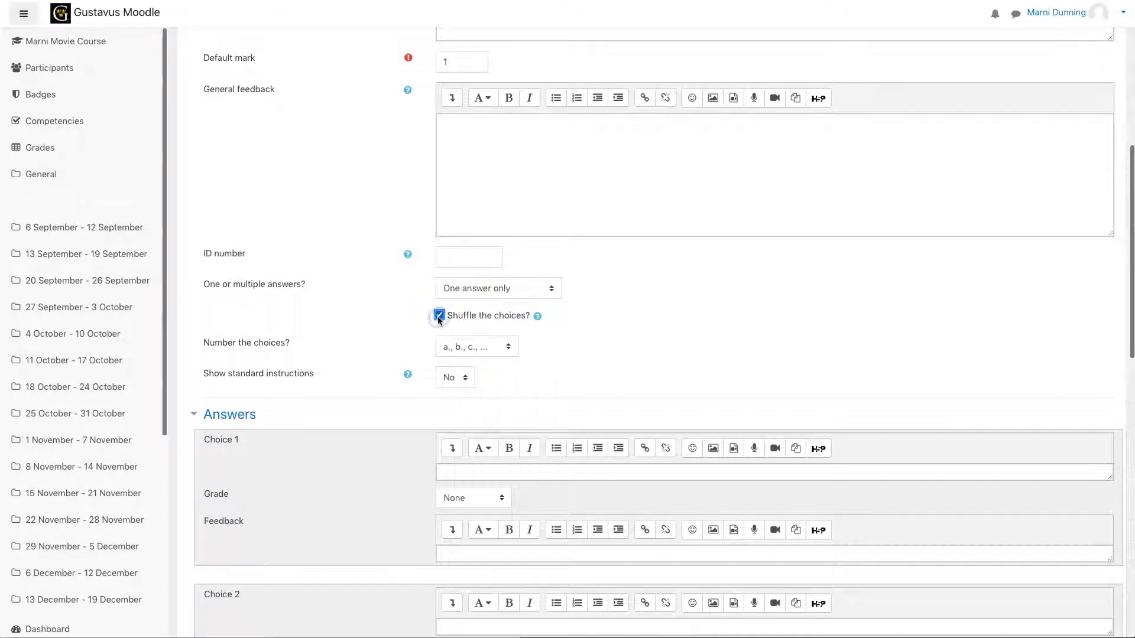
pyautogui.click(470, 347)
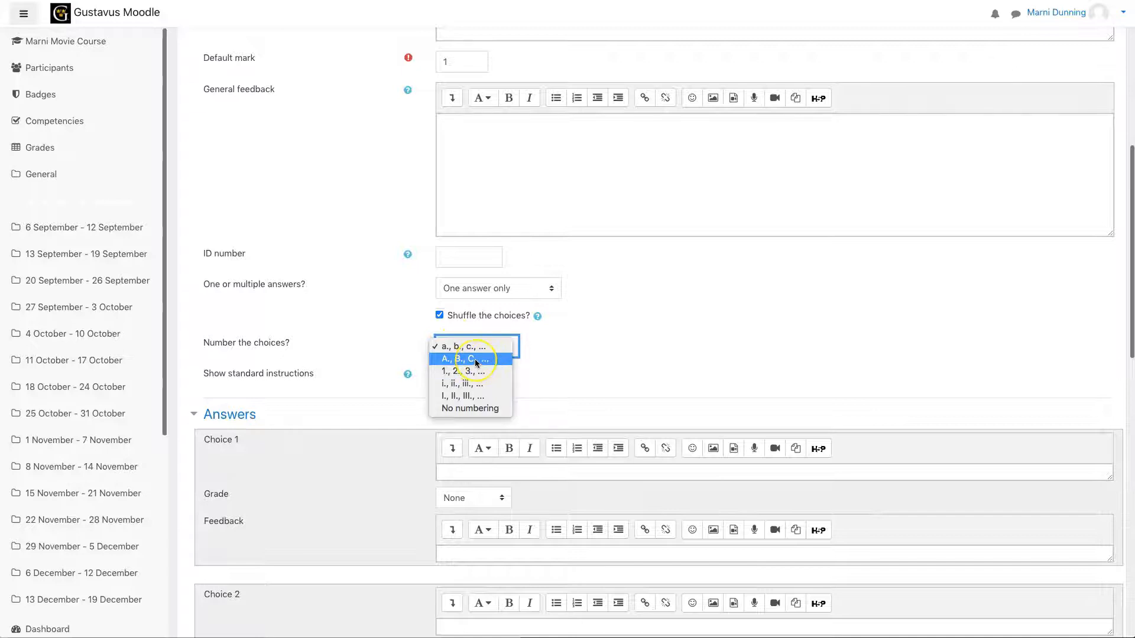
pyautogui.click(470, 377)
pyautogui.click(467, 360)
# Step: Enter Barracuda as Choice 1 and give it a grade of 100%
pyautogui.scroll(-4, 474, 381)
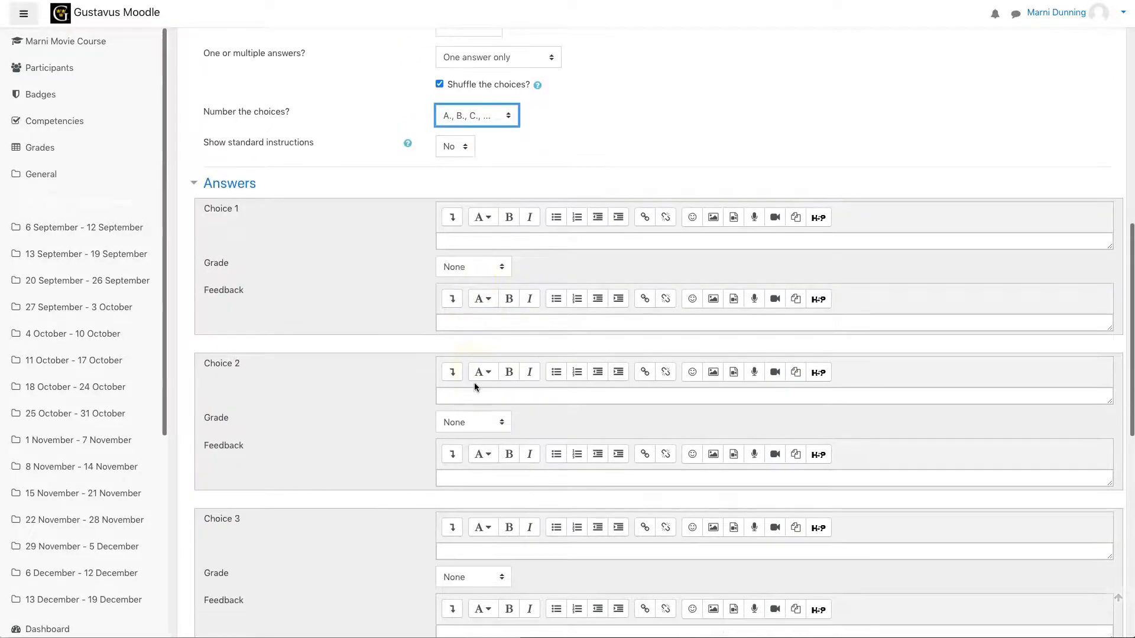
pyautogui.click(467, 244)
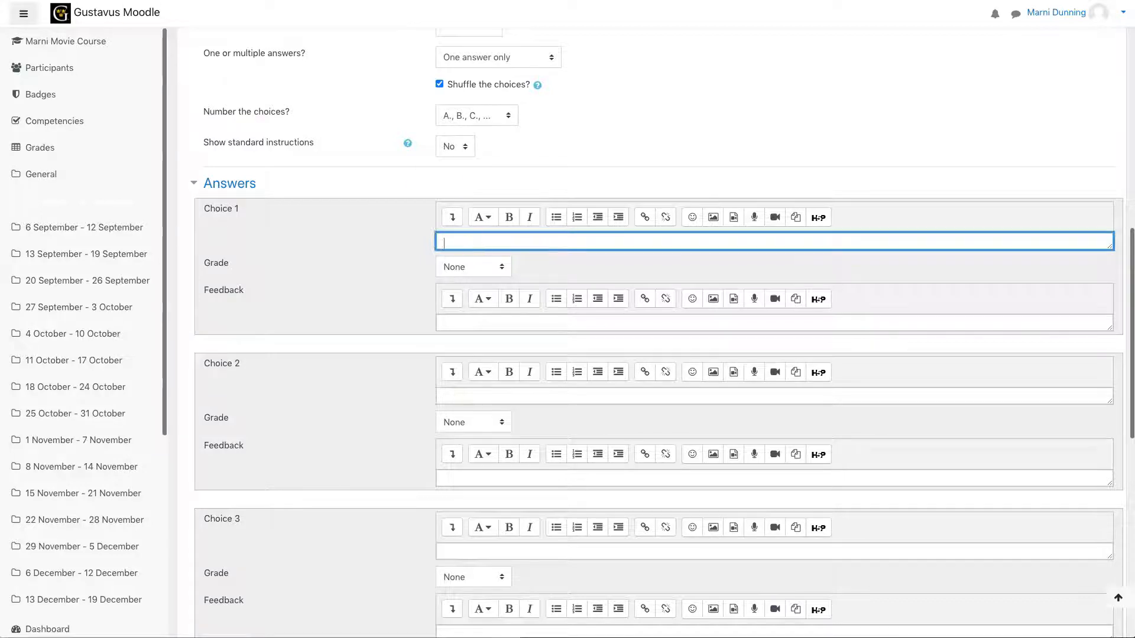
pyautogui.write('Barracuda')
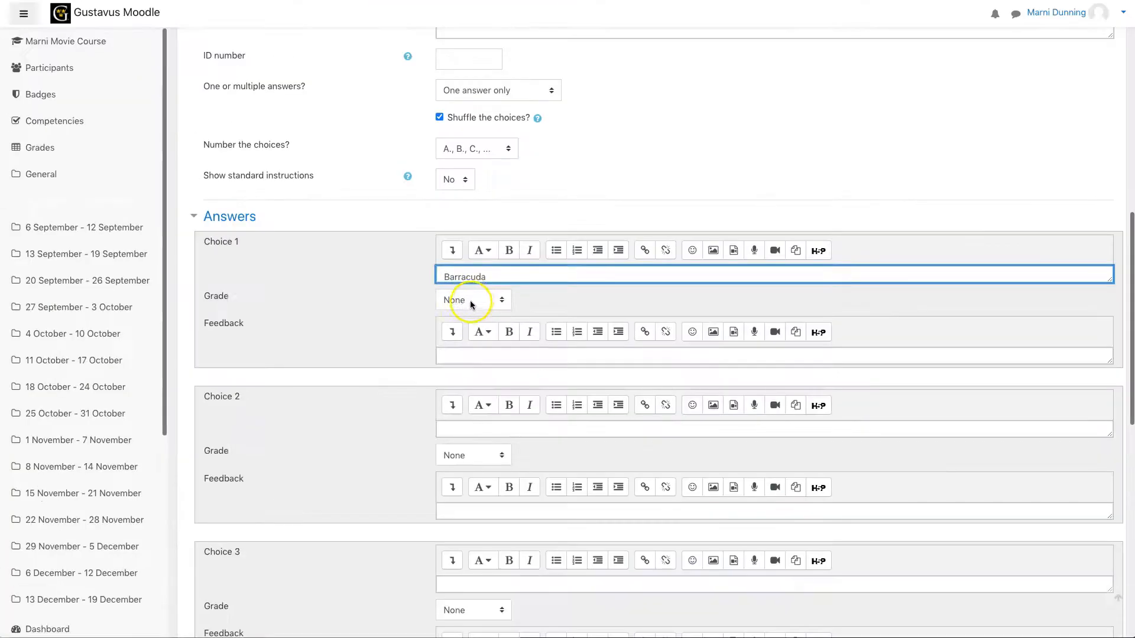
pyautogui.click(470, 270)
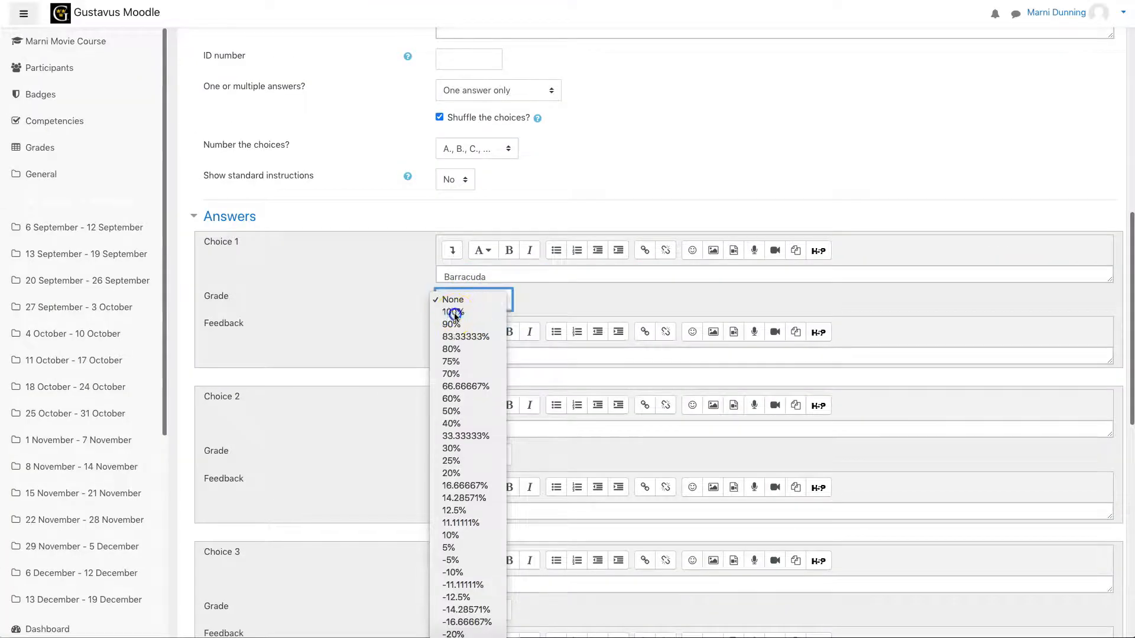
pyautogui.click(461, 312)
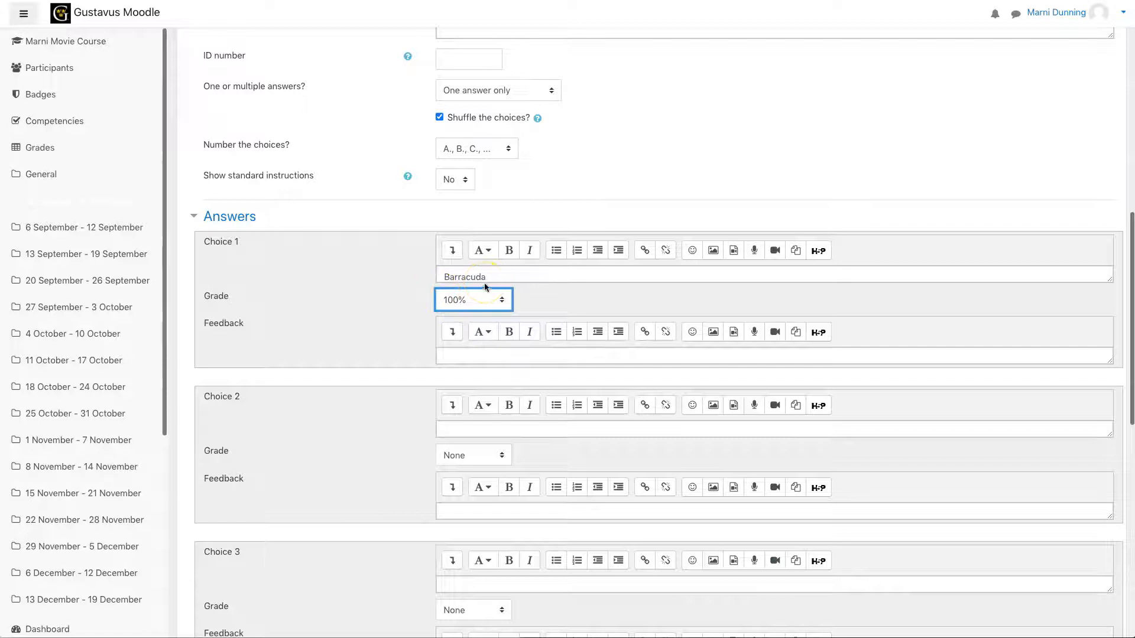
# Step: Fill in Eel, Shark and Angelfish as Choices 2, 3 and 4 with no grade
pyautogui.click(470, 430)
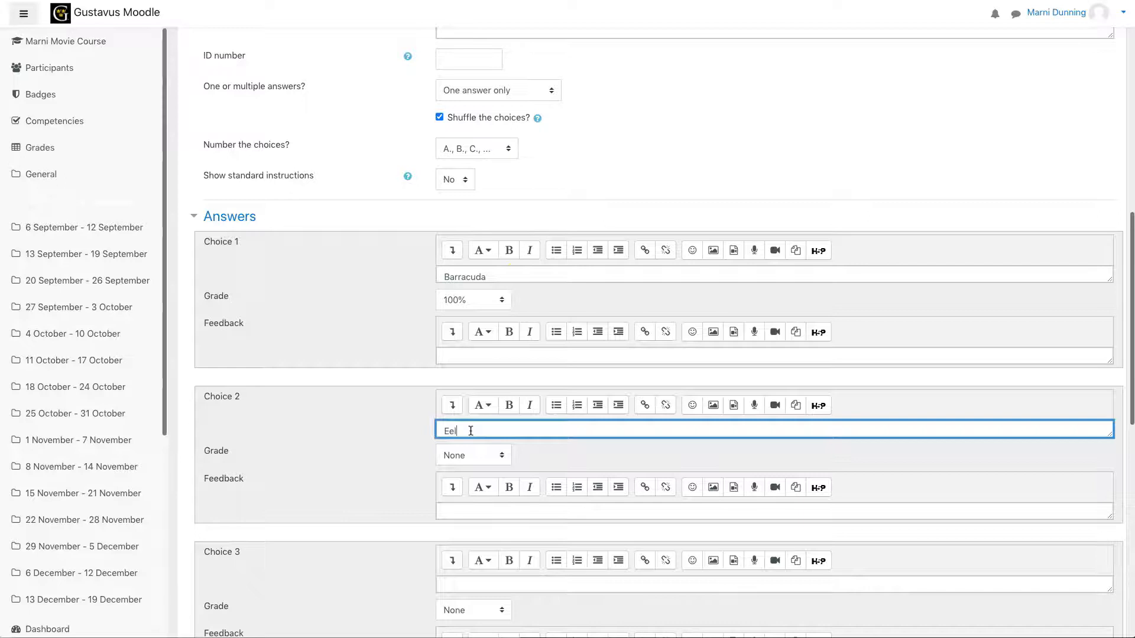
pyautogui.scroll(-2, 470, 459)
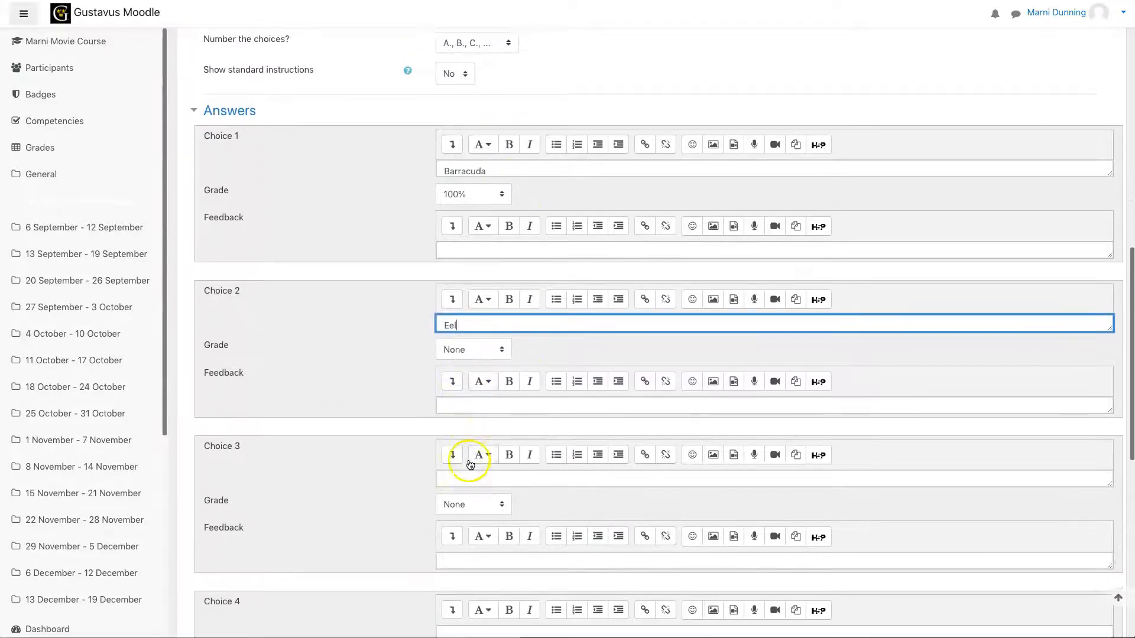
pyautogui.click(461, 466)
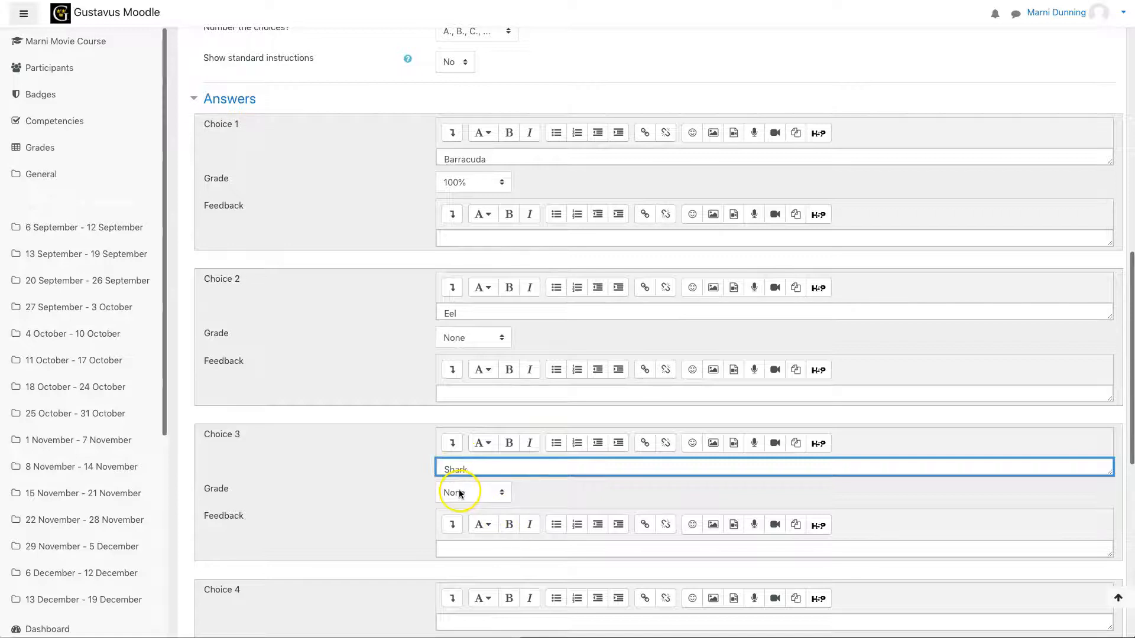
pyautogui.scroll(-3, 456, 495)
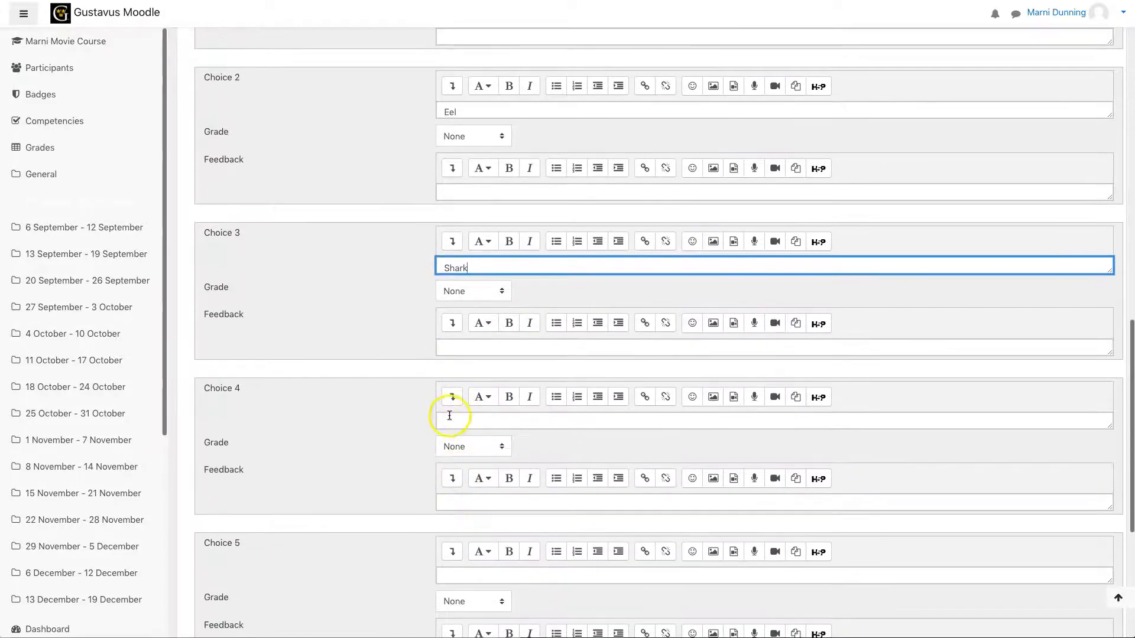
pyautogui.click(451, 420)
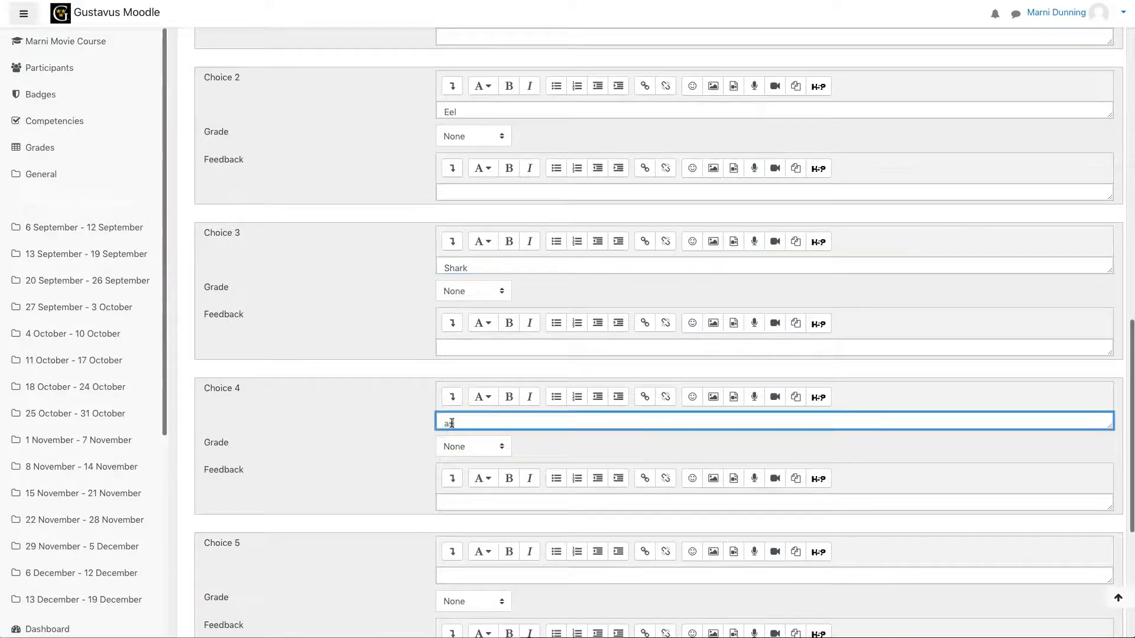
pyautogui.write('Angelfish')
# Step: Save the multiple choice question while continuing to edit, and save it once more to return to the quiz
pyautogui.scroll(4, 466, 195)
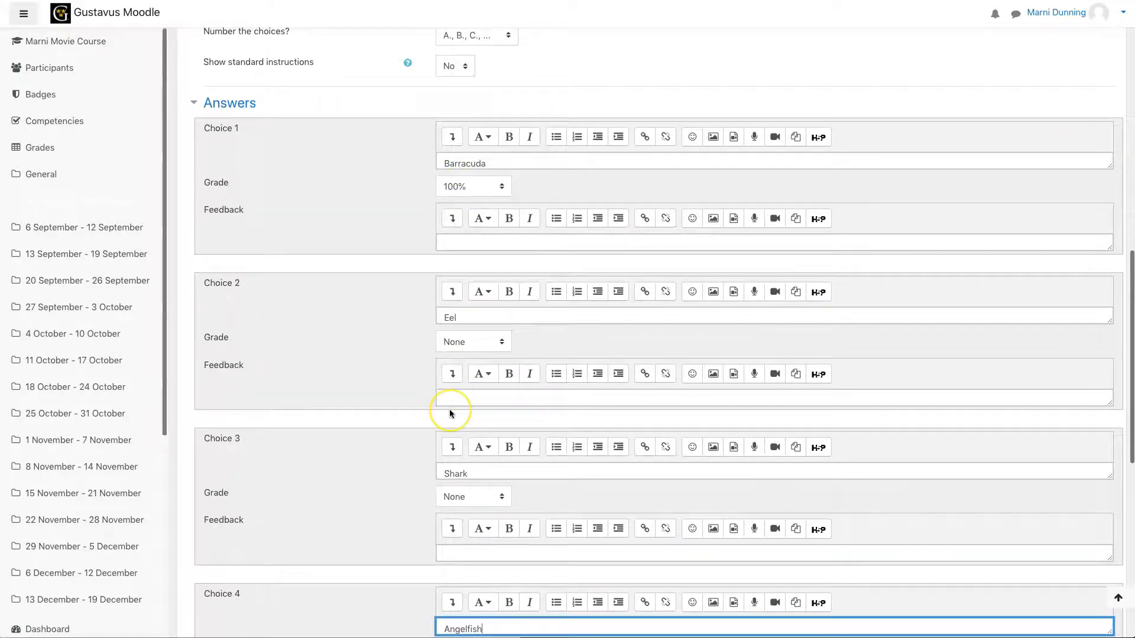
pyautogui.scroll(-10, 449, 419)
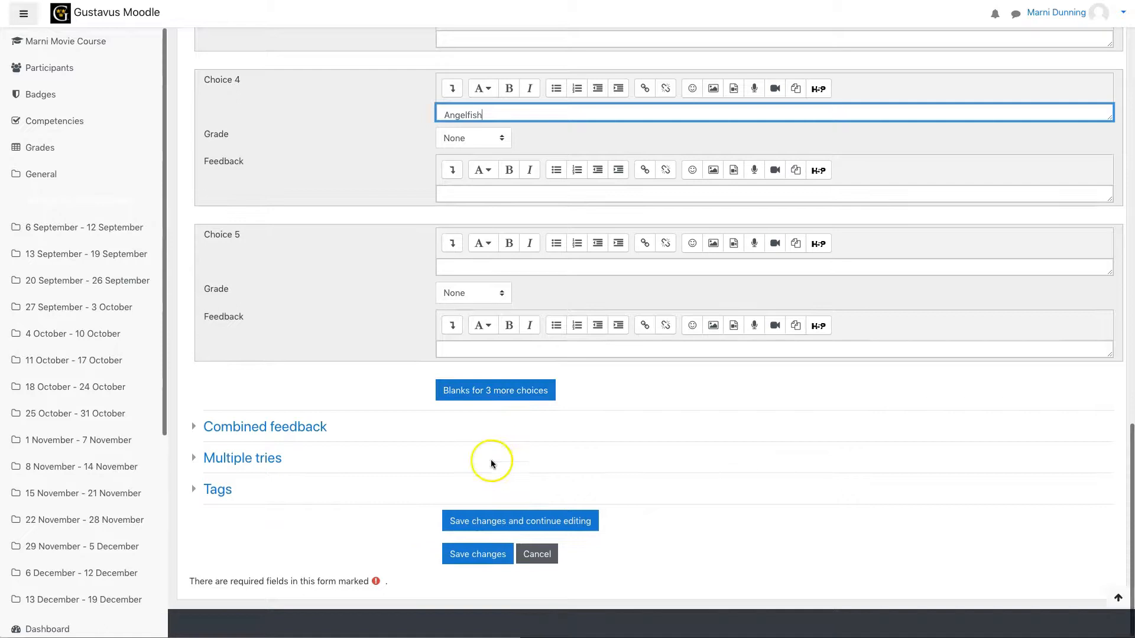
pyautogui.click(511, 522)
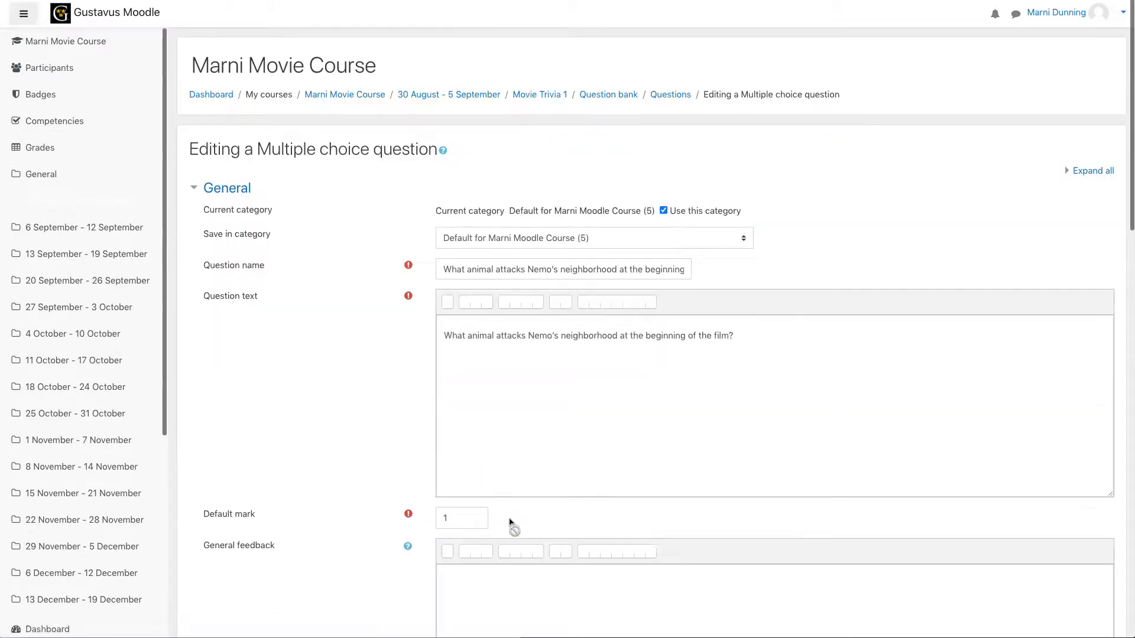
pyautogui.click(662, 478)
pyautogui.scroll(-20, 665, 478)
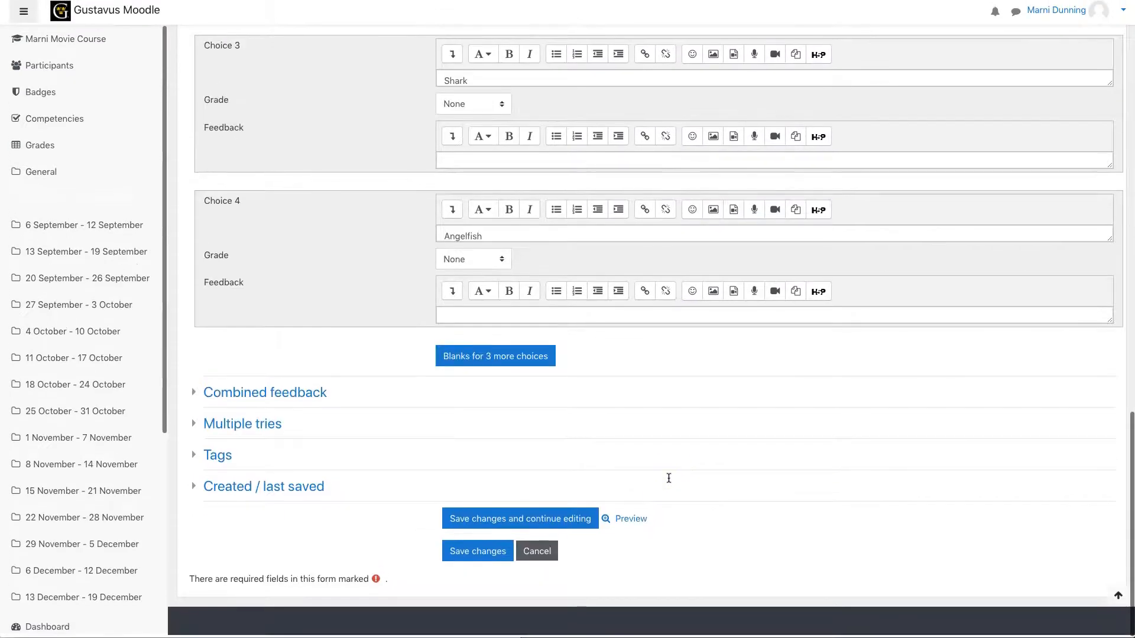
pyautogui.click(470, 553)
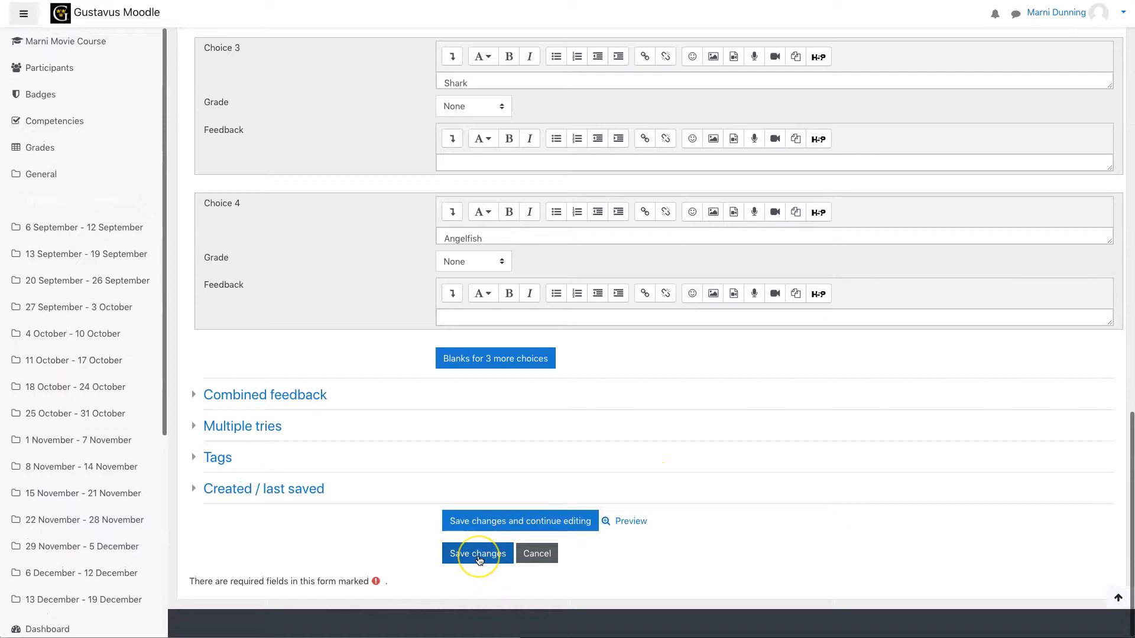
pyautogui.click(479, 558)
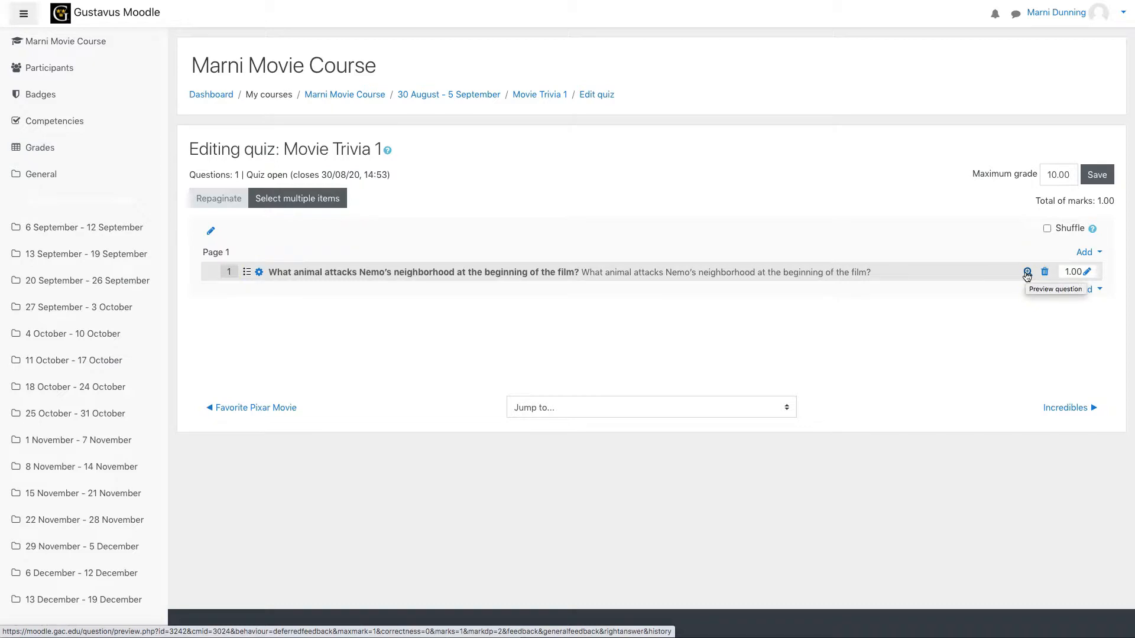
# Step: Preview the Nemo question from the quiz's question list and close the preview
pyautogui.click(70, 10)
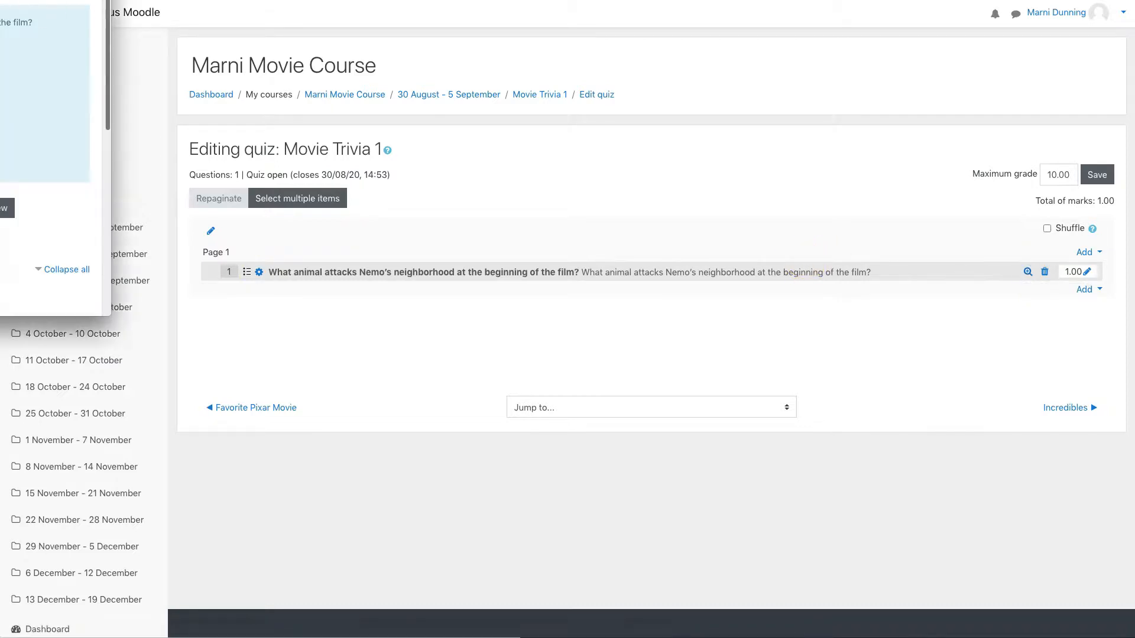
pyautogui.click(78, 76)
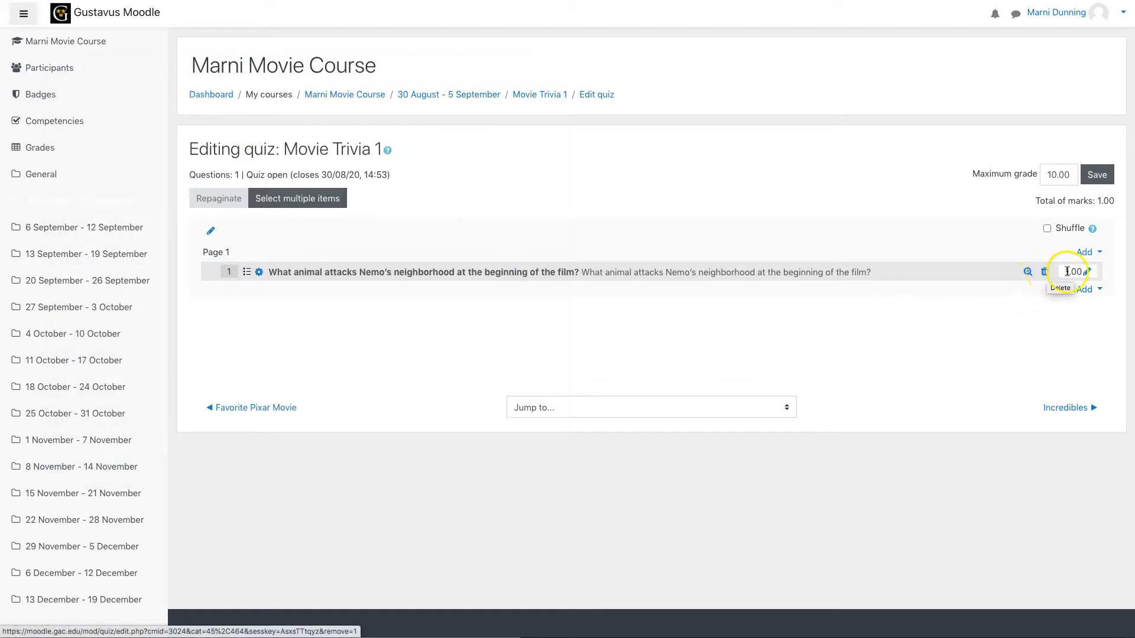
pyautogui.click(1087, 272)
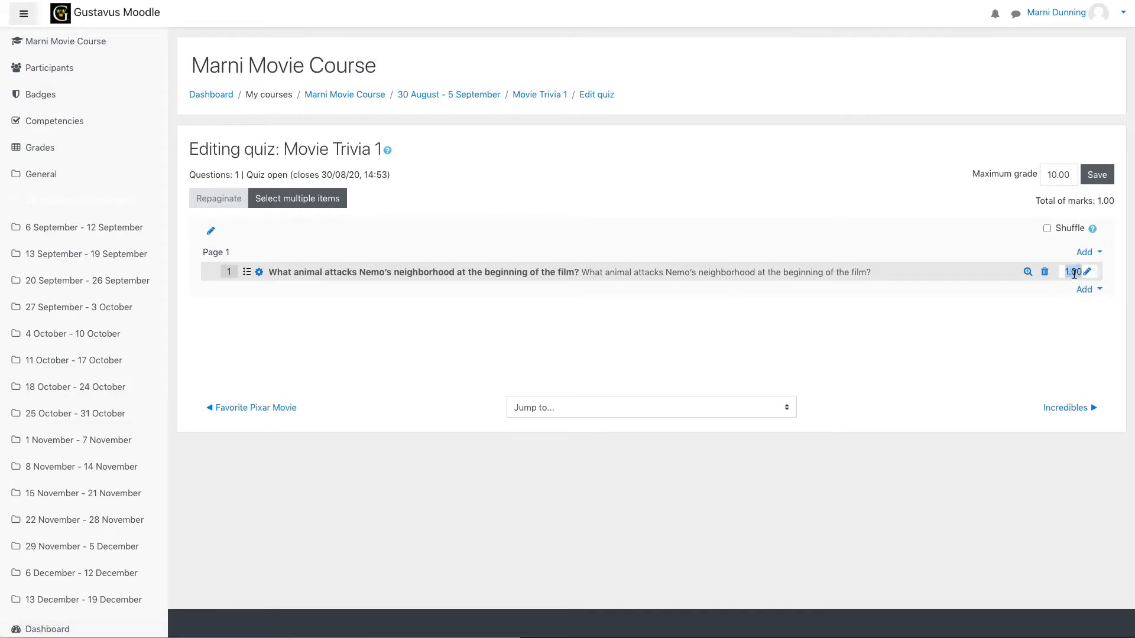
pyautogui.click(1042, 303)
pyautogui.click(1085, 253)
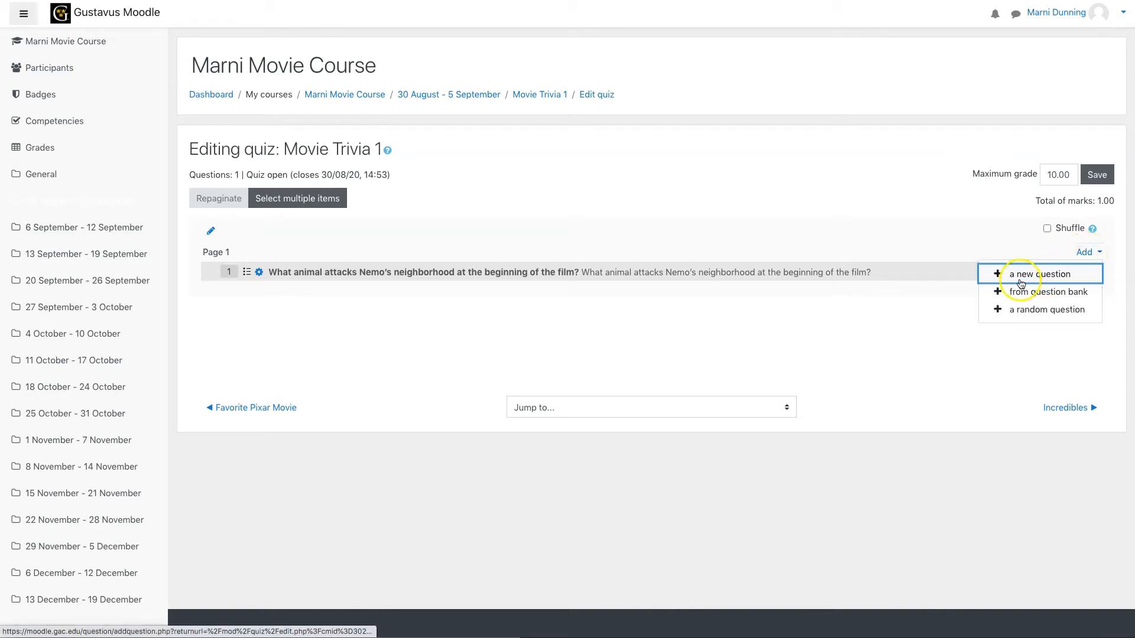
pyautogui.click(911, 320)
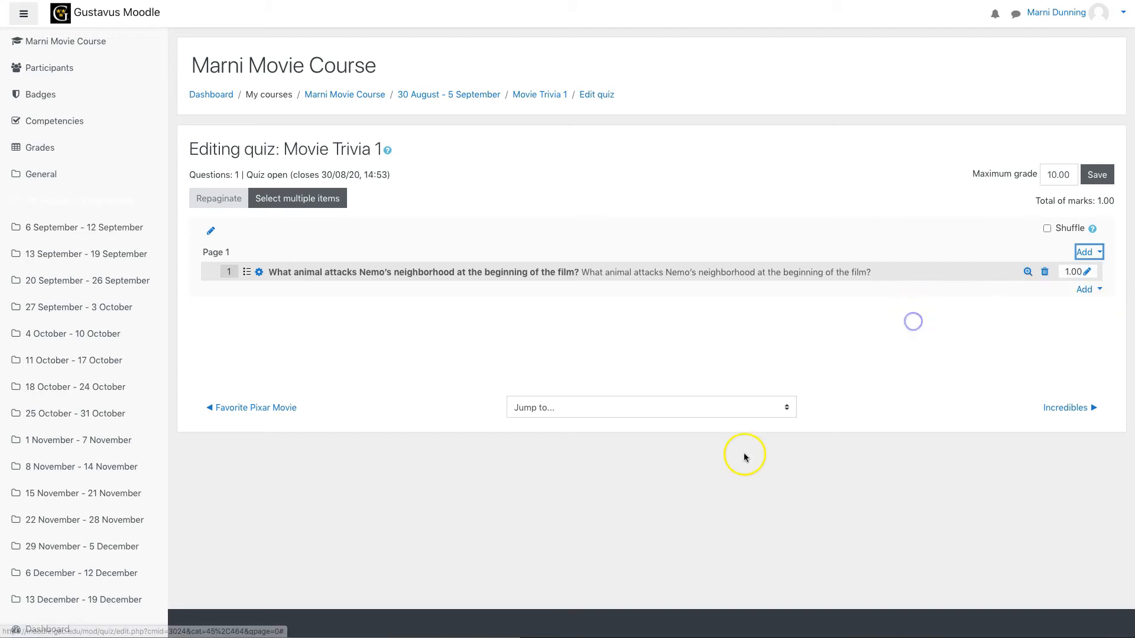